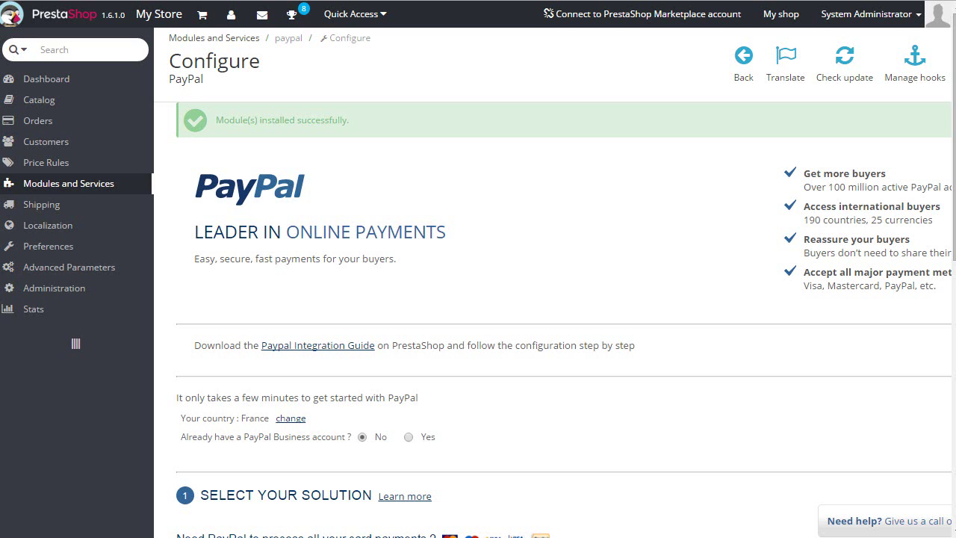
# Answer Yes to 'Already have a PayPal Business account?' and scroll down to the API credentials fields
pyautogui.scroll(-8, 470, 327)
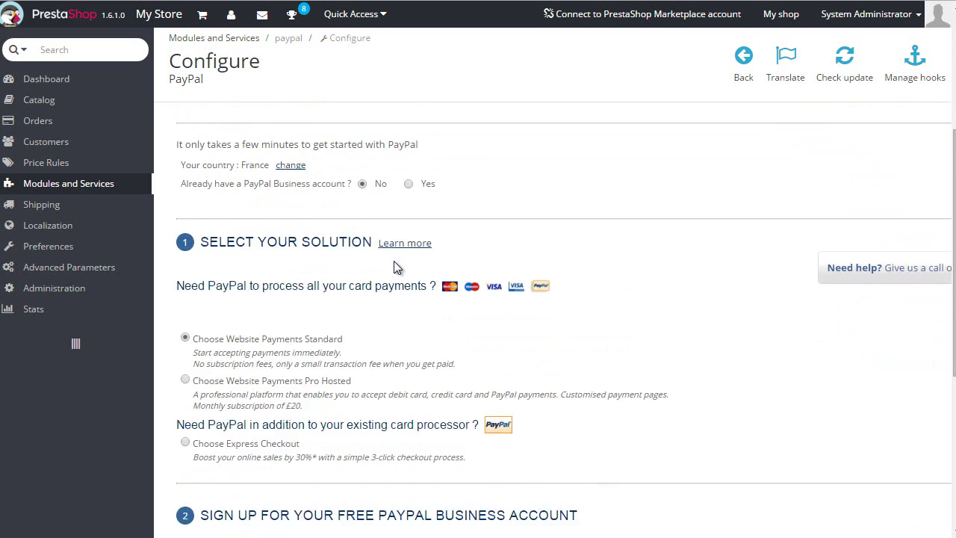
pyautogui.scroll(10, 425, 336)
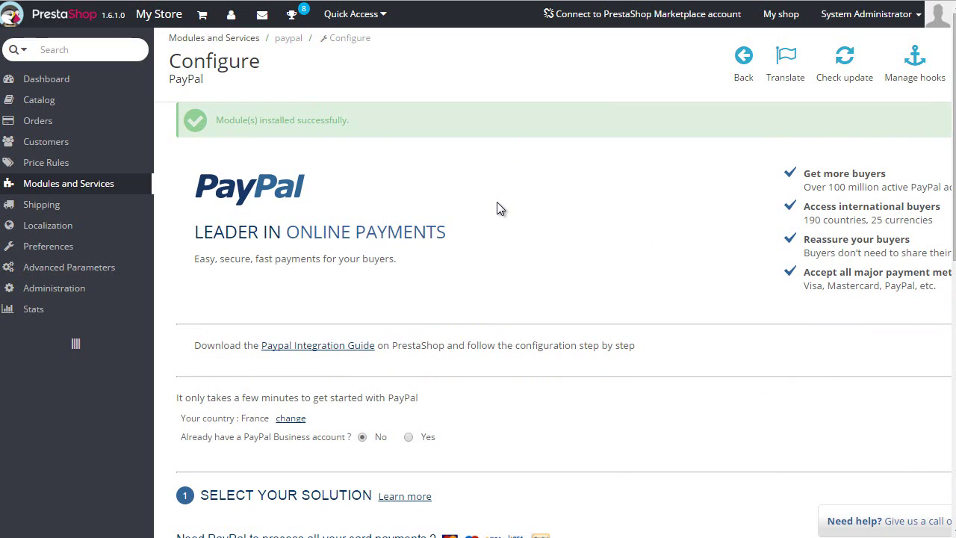
pyautogui.scroll(-3, 495, 211)
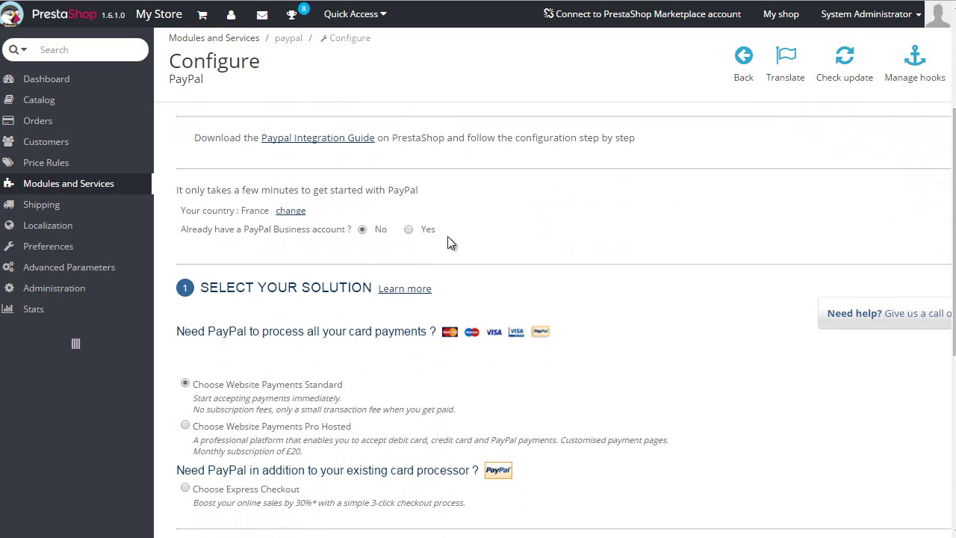
pyautogui.click(408, 230)
pyautogui.scroll(-4, 381, 230)
pyautogui.scroll(-2, 398, 339)
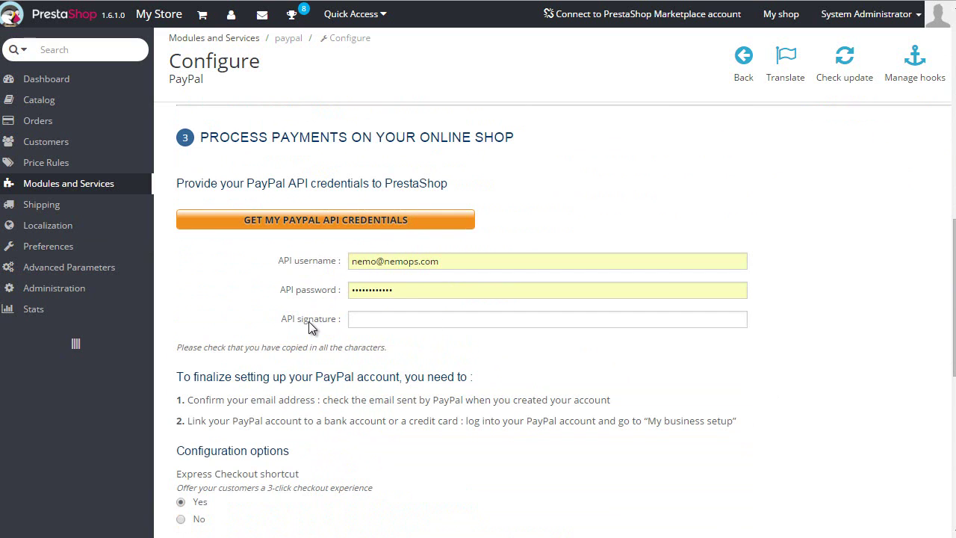
pyautogui.scroll(-1, 302, 320)
pyautogui.scroll(-1, 303, 302)
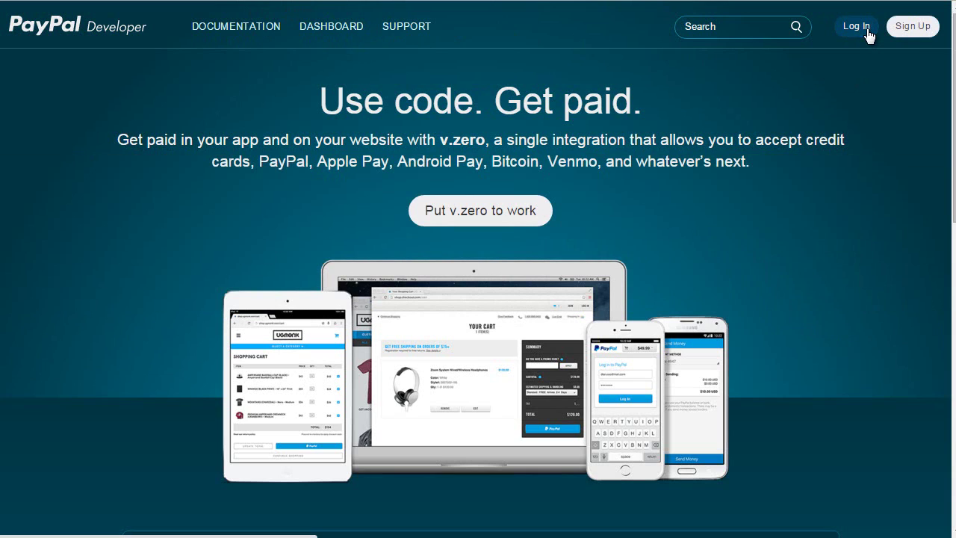
# Log in to PayPal Developer with the autofilled login details
pyautogui.click(866, 36)
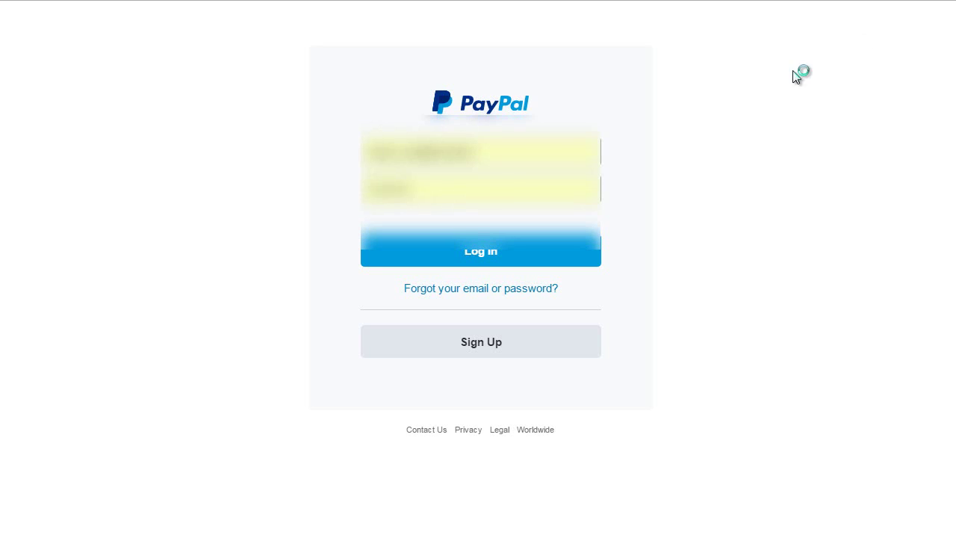
pyautogui.click(475, 257)
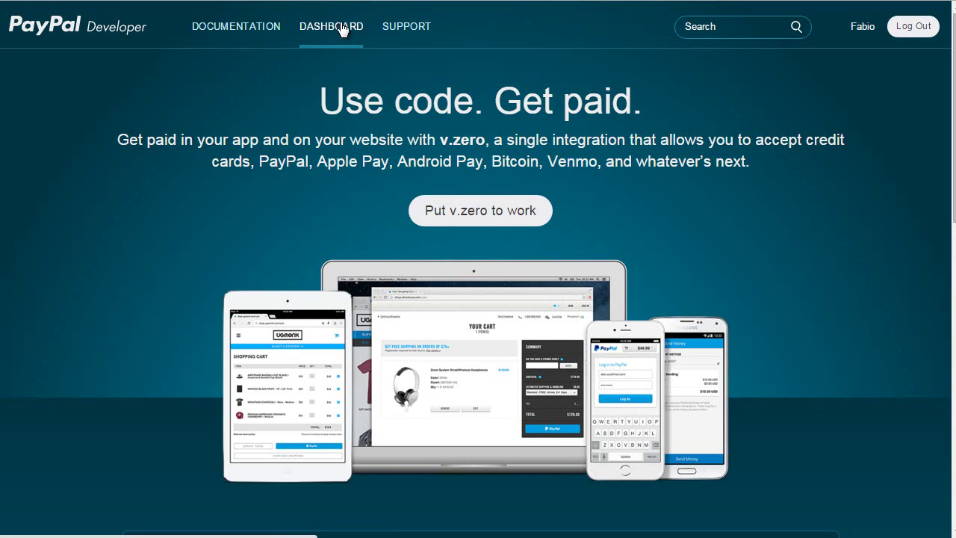
# Open the Sandbox Accounts list from the PayPal Developer dashboard
pyautogui.click(340, 29)
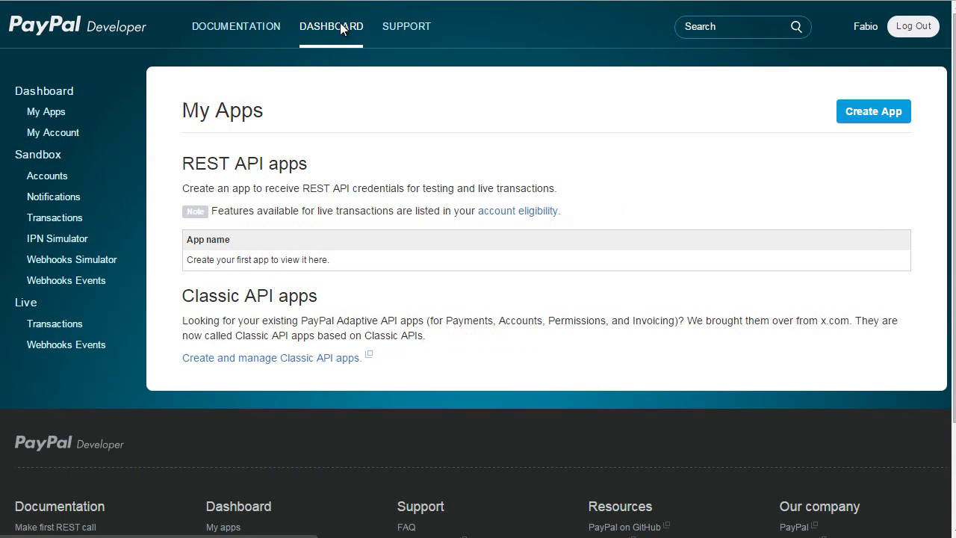
pyautogui.click(67, 181)
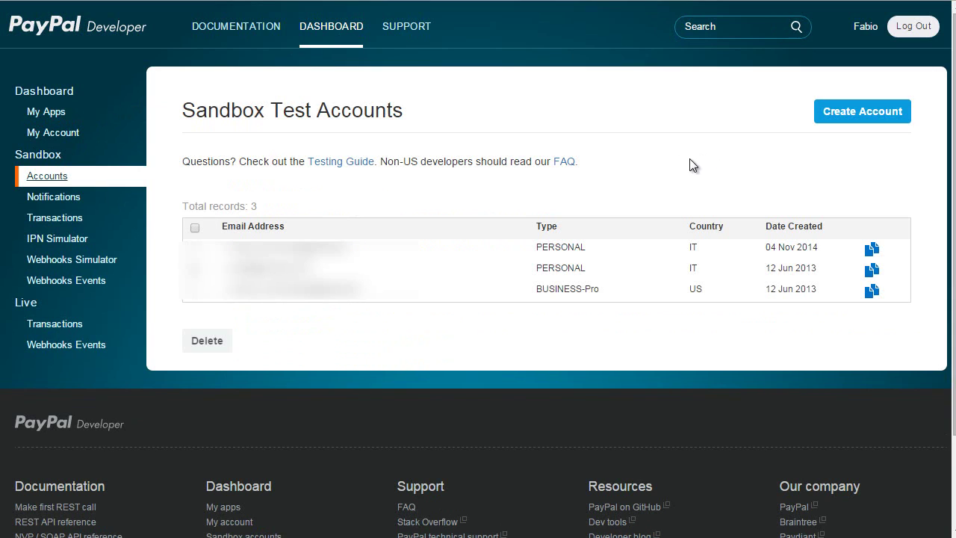
# Create a US Personal sandbox test account with its e-mail, password and PayPal balance
pyautogui.click(858, 111)
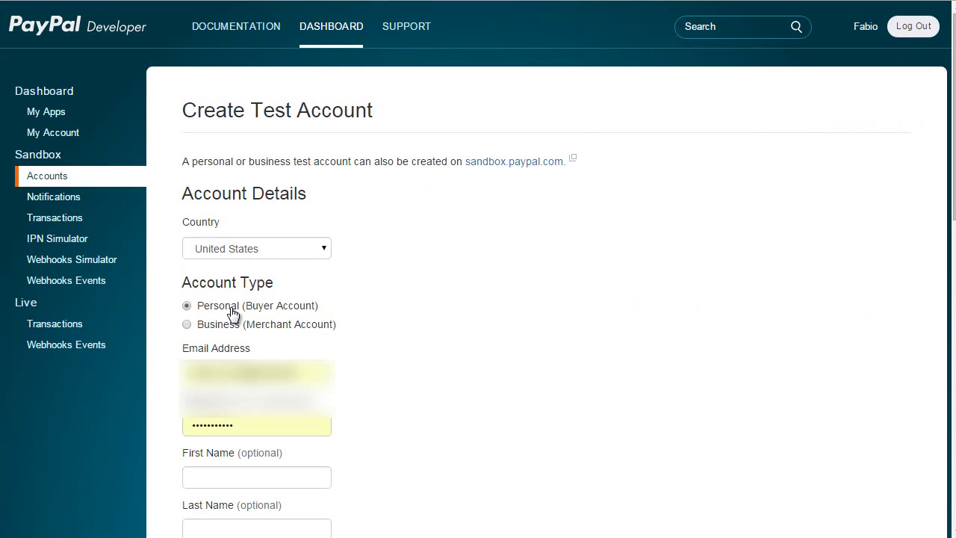
pyautogui.scroll(-2, 246, 298)
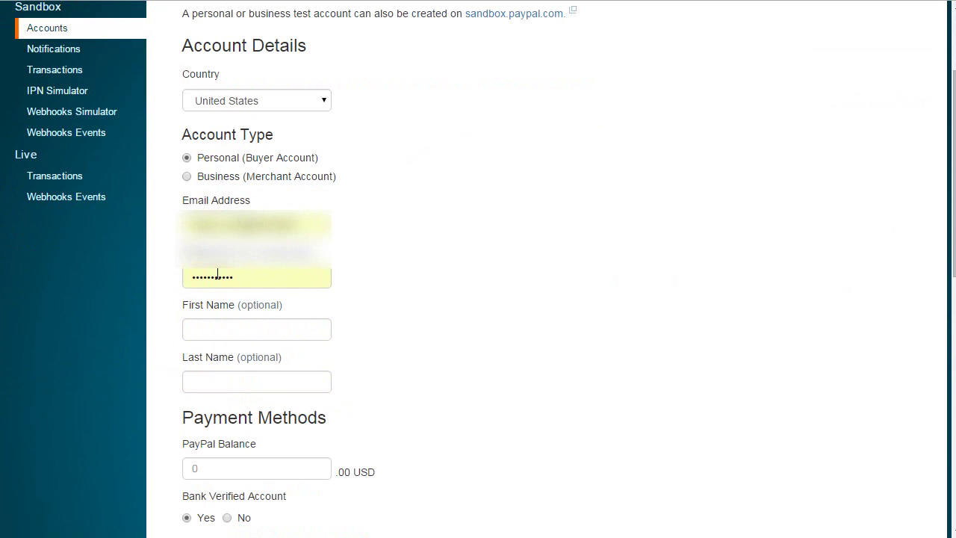
pyautogui.scroll(-5, 251, 291)
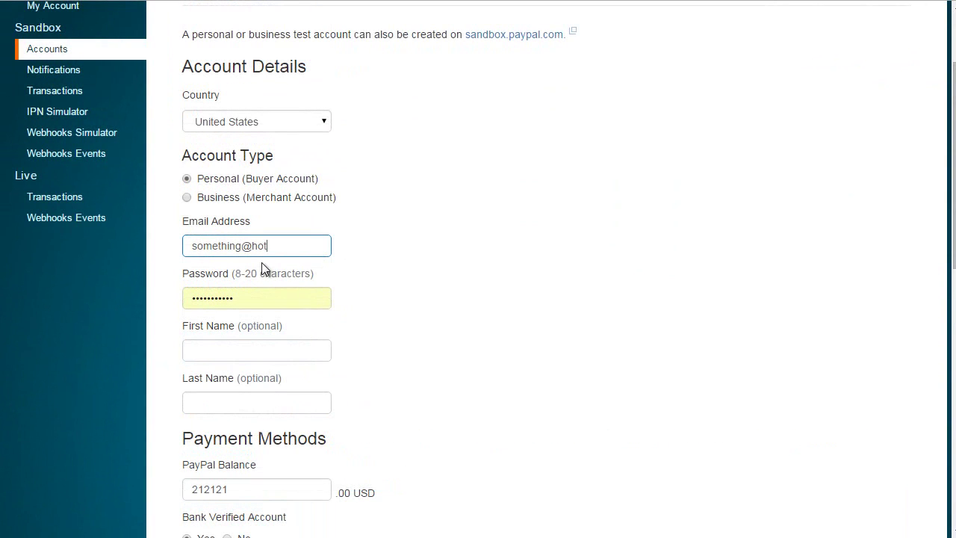
pyautogui.write('.it')
pyautogui.press('Tab')
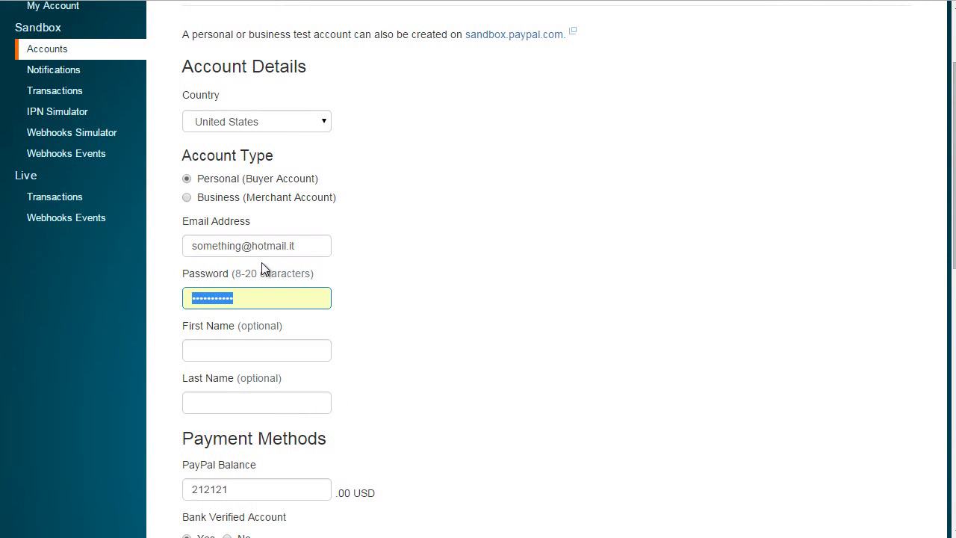
pyautogui.write('12345678')
pyautogui.press('BackSpace')
pyautogui.press('BackSpace')
pyautogui.press('BackSpace')
pyautogui.press('BackSpace')
pyautogui.press('BackSpace')
pyautogui.press('BackSpace')
pyautogui.press('BackSpace')
pyautogui.press('BackSpace')
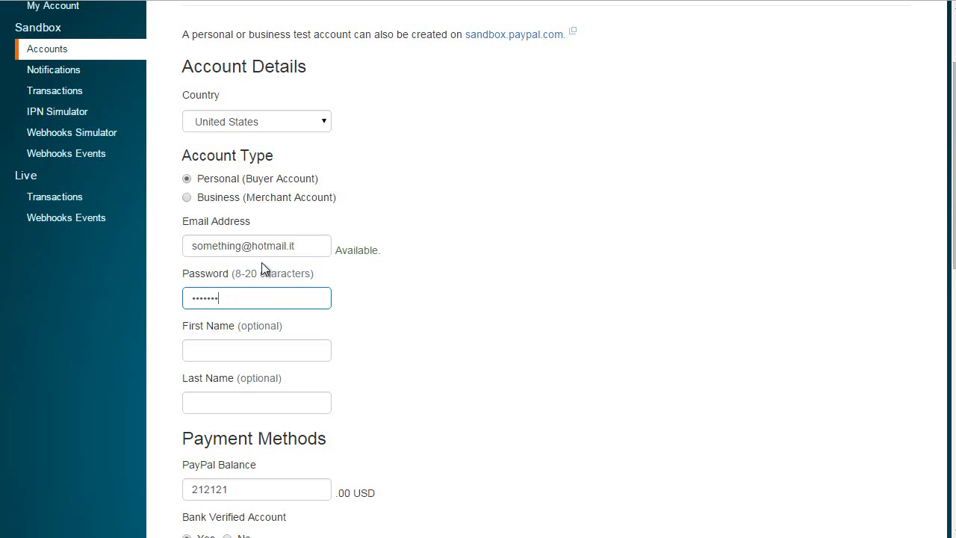
pyautogui.write('abcd')
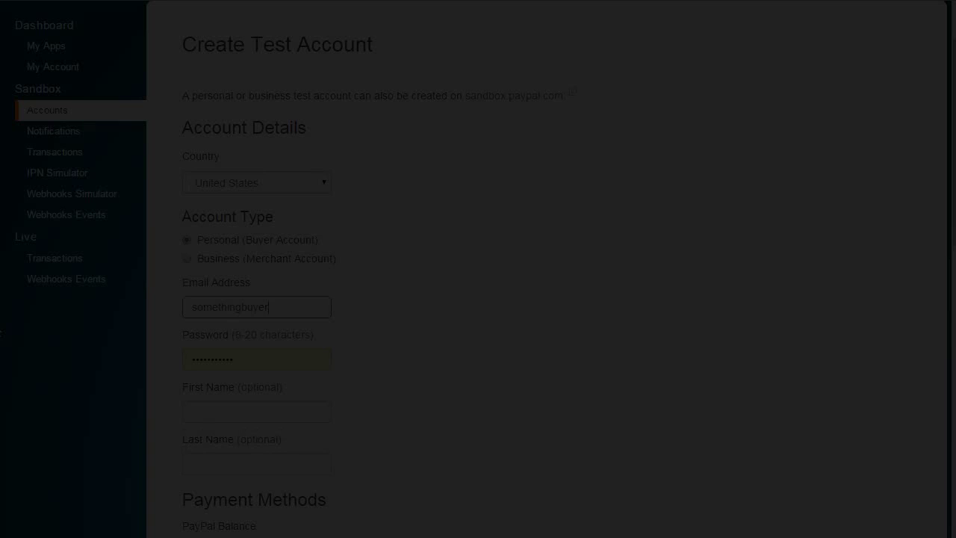
# Create a second US sandbox test account as a Business (Merchant Account) with its e-mail and password
pyautogui.write('ail.it')
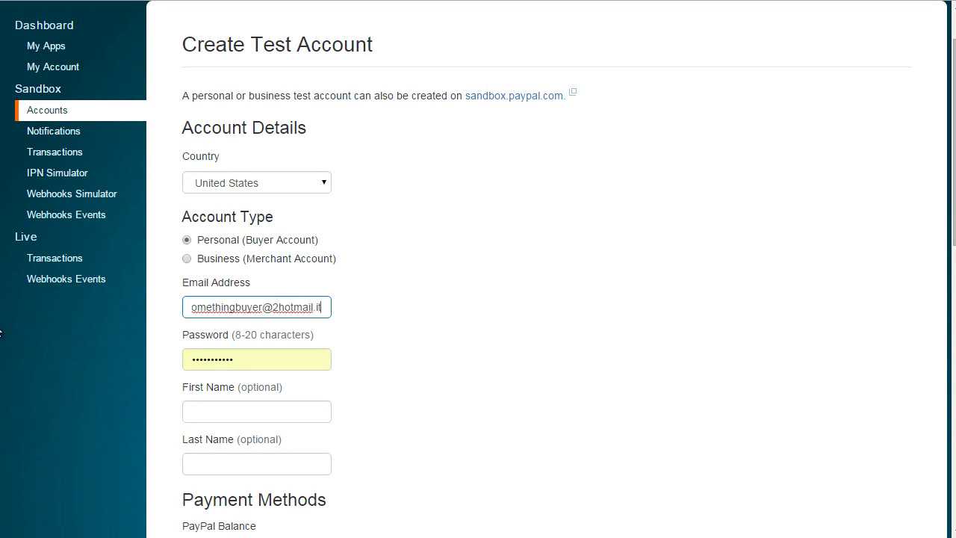
pyautogui.press('Tab')
pyautogui.write('12345678')
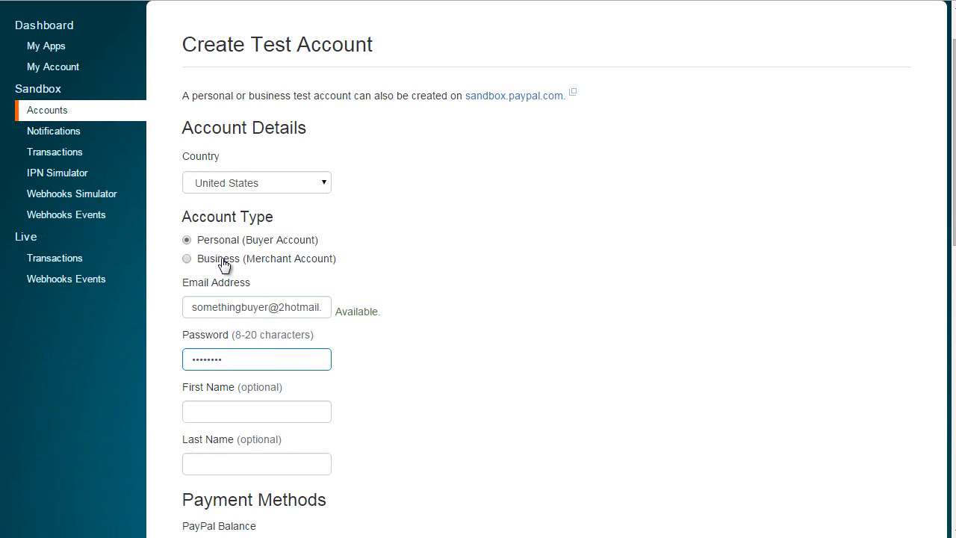
pyautogui.click(214, 259)
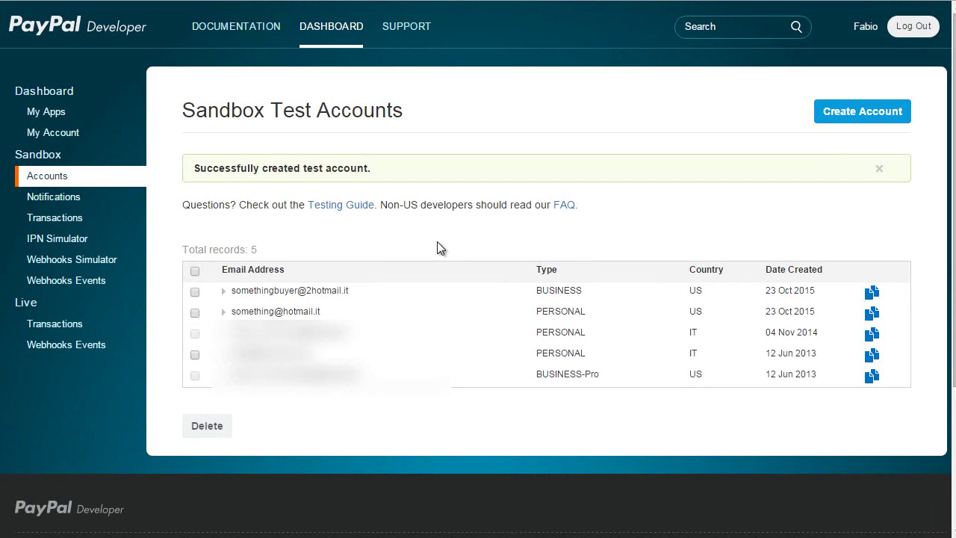
# Copy the business test account's API Username from its API Credentials tab into PrestaShop's API username field
pyautogui.click(332, 296)
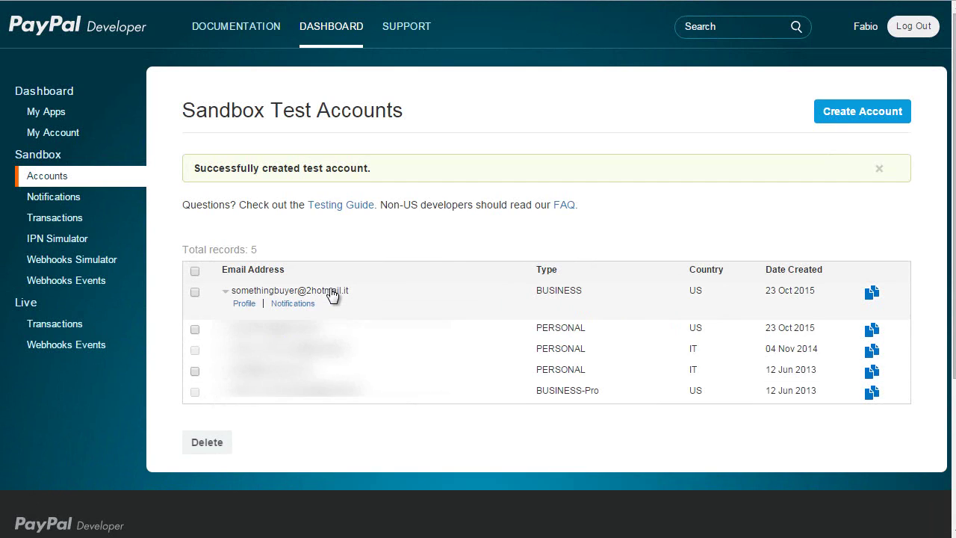
pyautogui.click(251, 305)
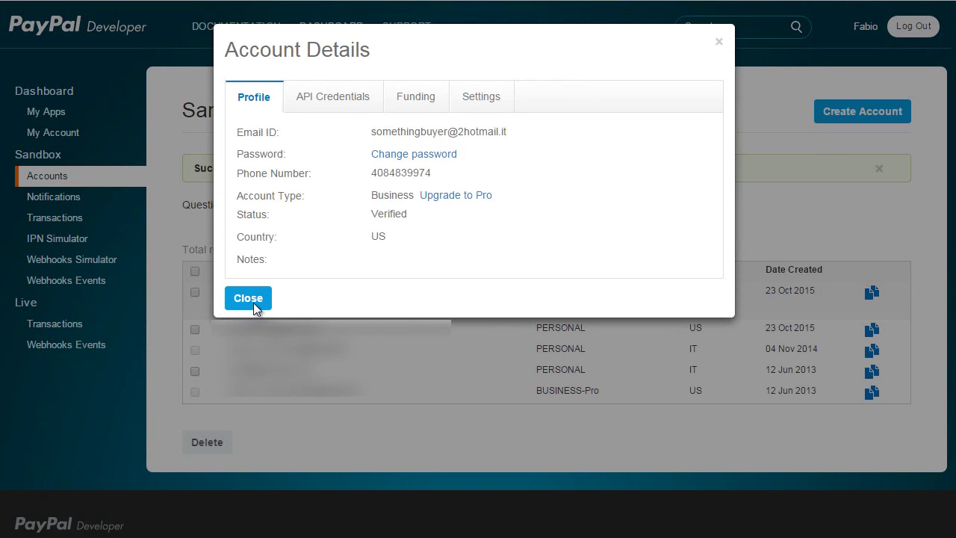
pyautogui.click(359, 100)
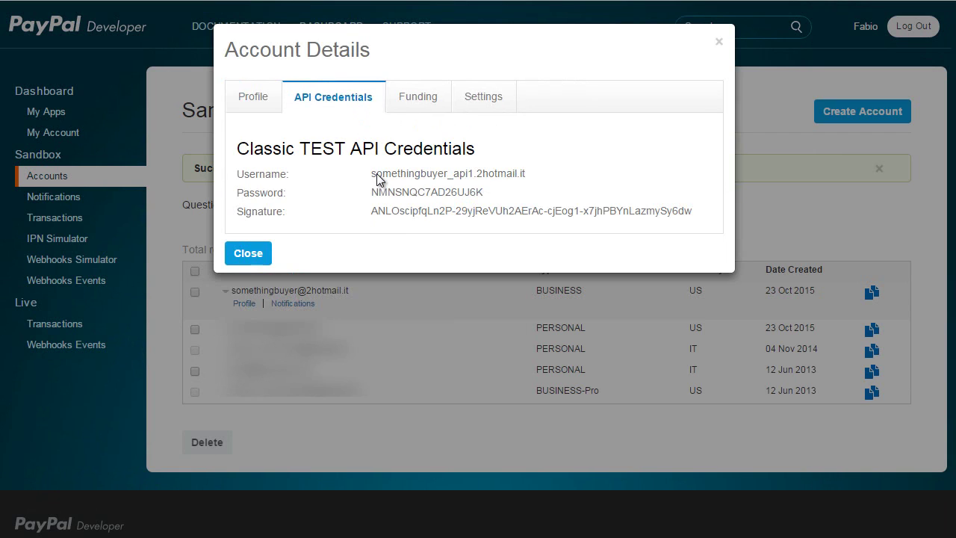
pyautogui.moveTo(372, 174); pyautogui.dragTo(551, 172)
pyautogui.hotkey('ctrl', 'c')
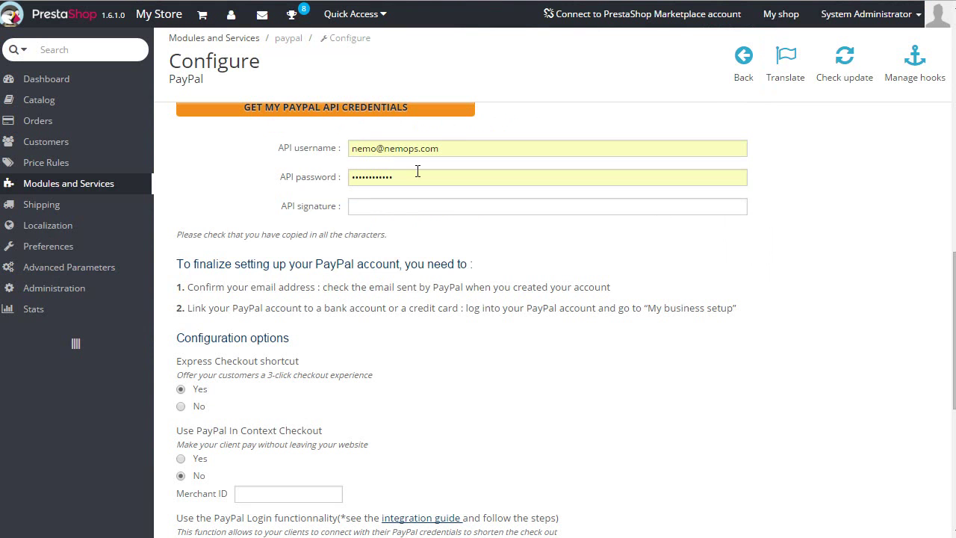
pyautogui.click(444, 144)
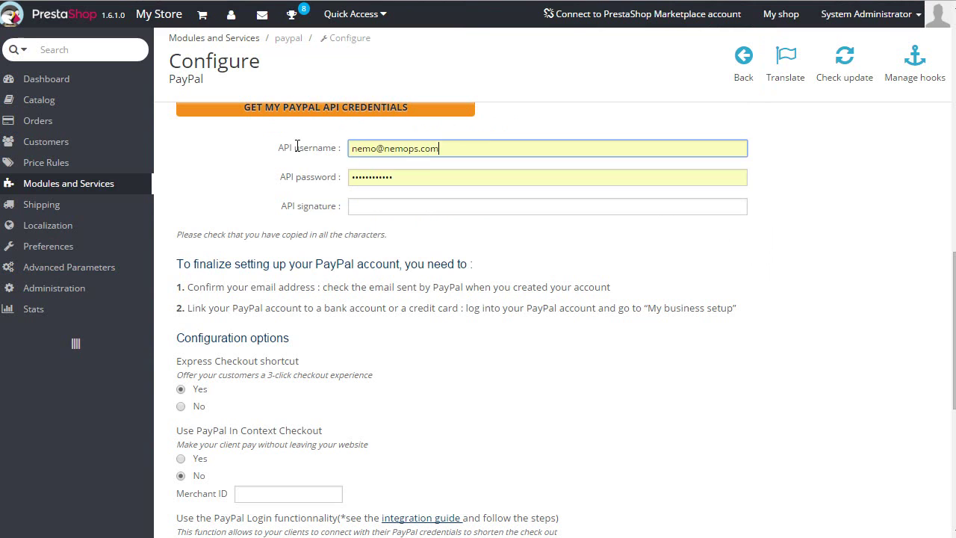
pyautogui.hotkey('ctrl', 'a')
pyautogui.hotkey('ctrl', 'v')
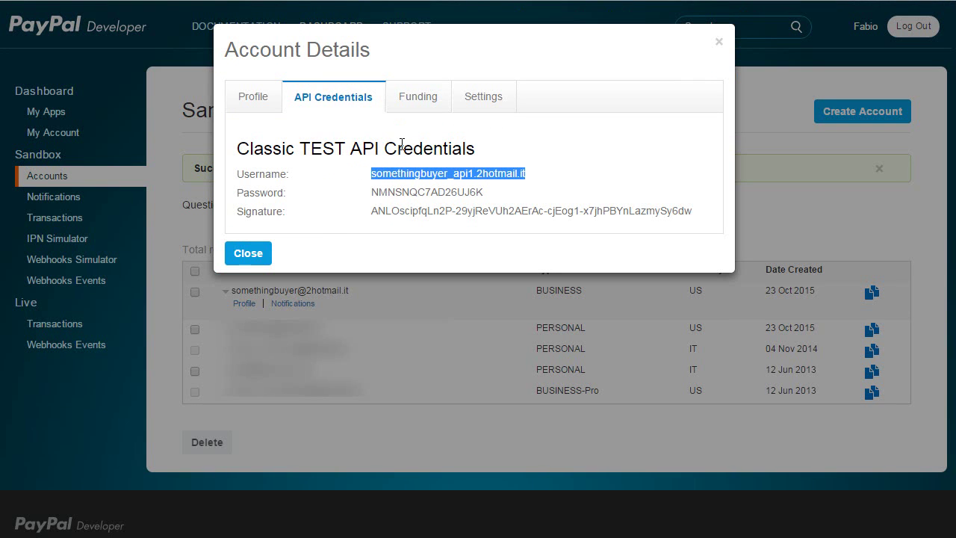
# Paste the sandbox account's API Password and Signature into PrestaShop's API password and API signature fields
pyautogui.moveTo(485, 193); pyautogui.dragTo(370, 194)
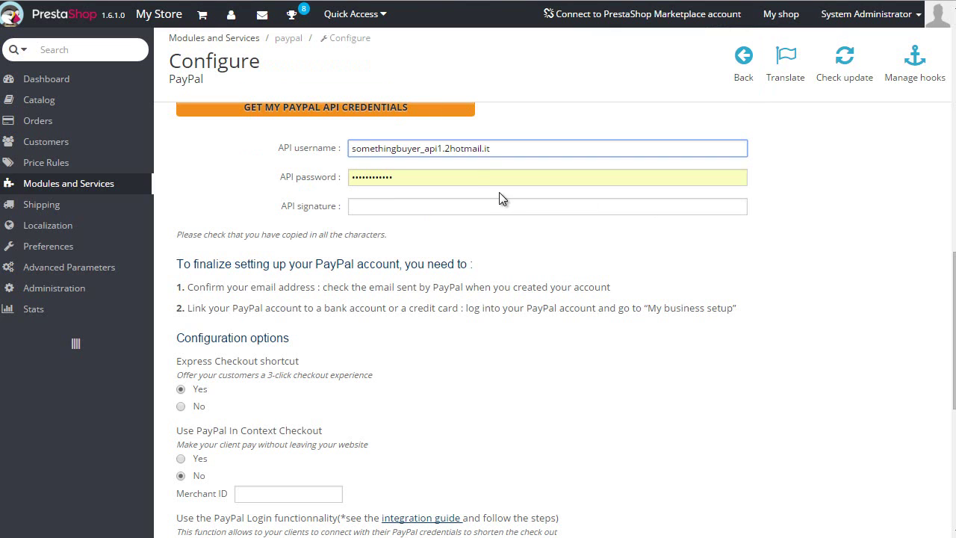
pyautogui.press('Tab')
pyautogui.hotkey('ctrl', 'v')
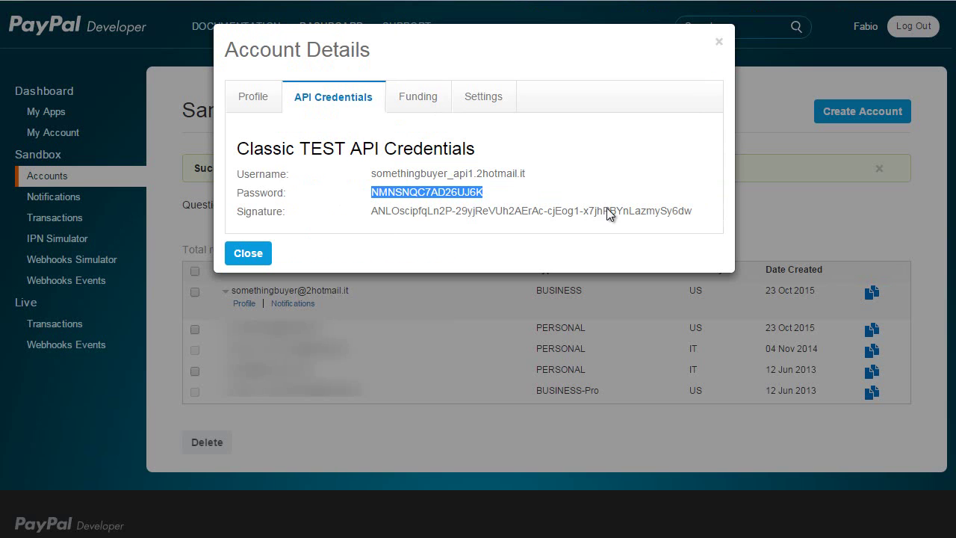
pyautogui.moveTo(697, 215)
pyautogui.mouseDown()
pyautogui.moveTo(389, 149)
pyautogui.moveTo(371, 214)
pyautogui.mouseUp()
pyautogui.hotkey('ctrl', 'c')
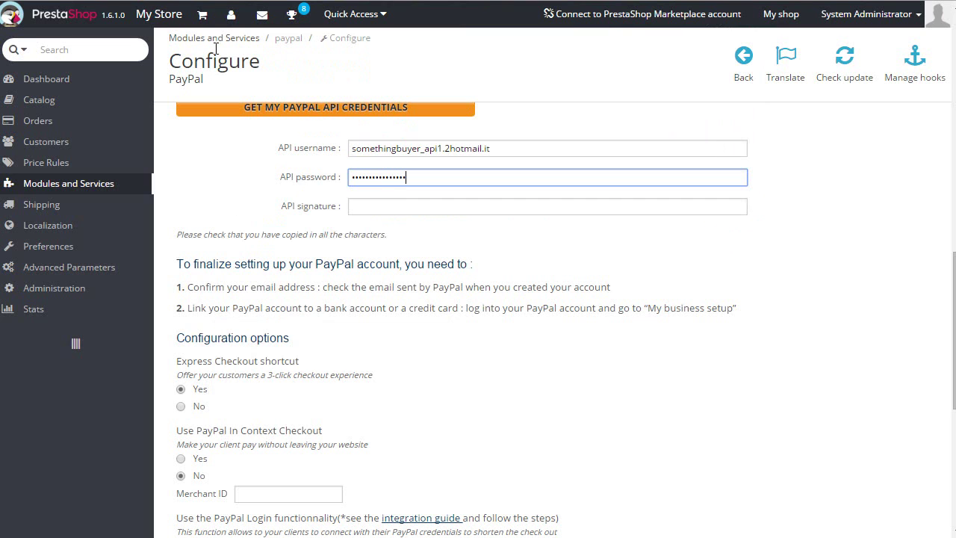
pyautogui.click(408, 208)
pyautogui.hotkey('ctrl', 'v')
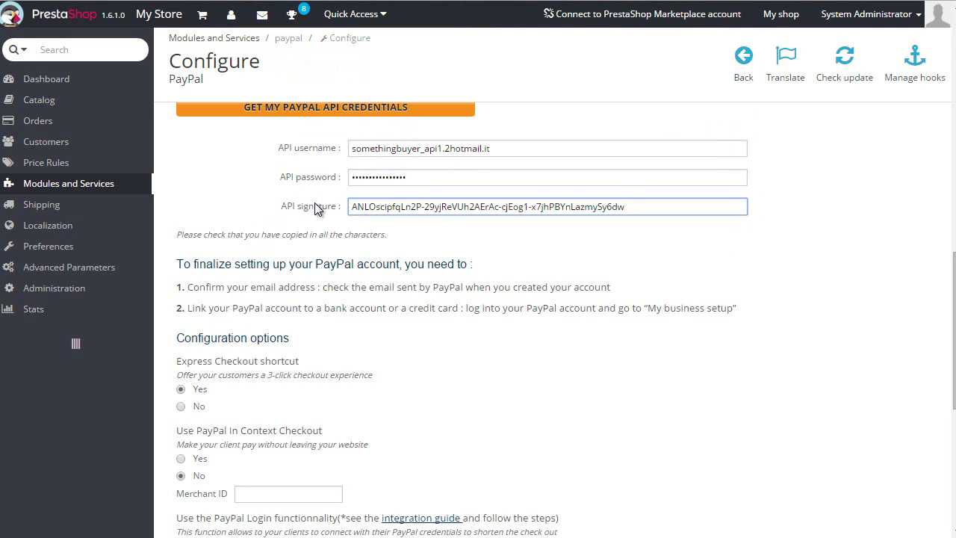
pyautogui.scroll(-1, 314, 206)
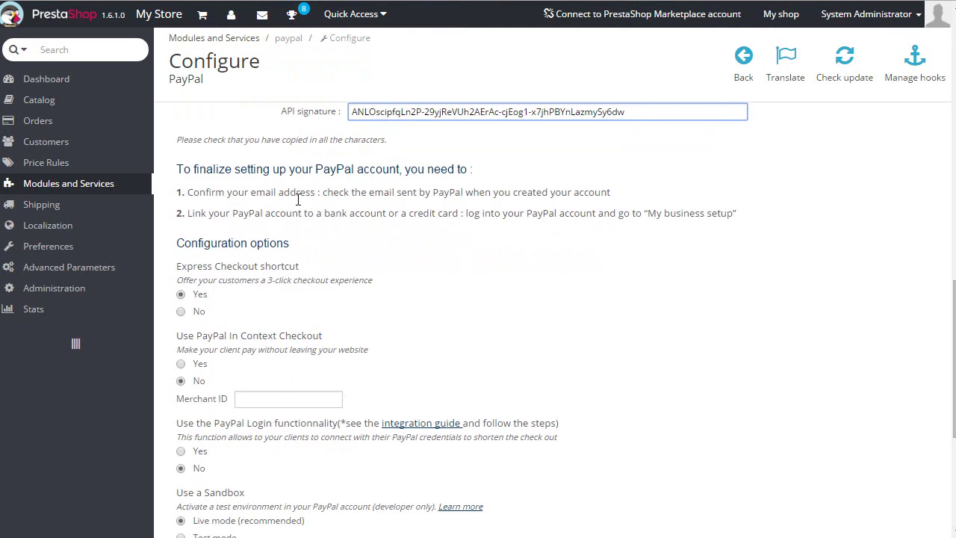
# Set Use a Sandbox to Test mode and confirm the activation with YES
pyautogui.scroll(-2, 298, 200)
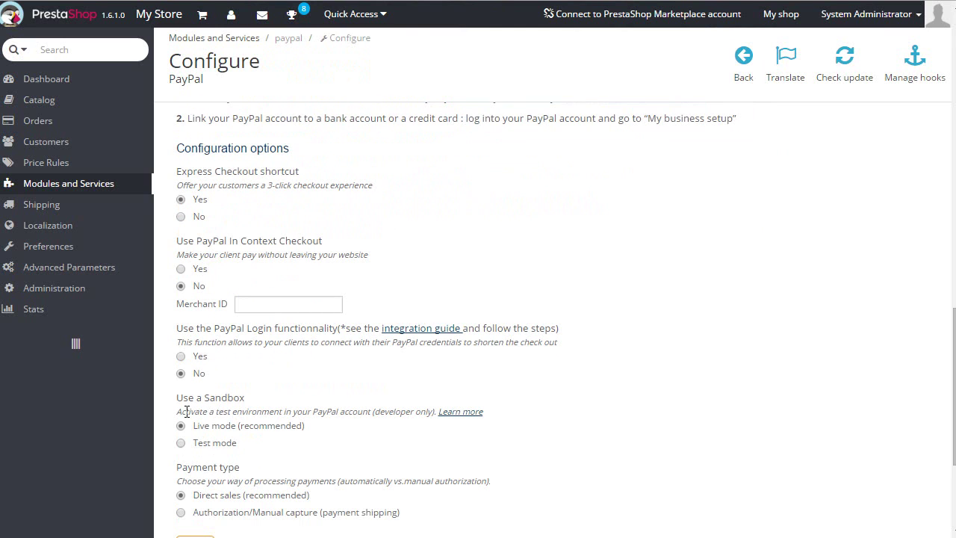
pyautogui.click(181, 442)
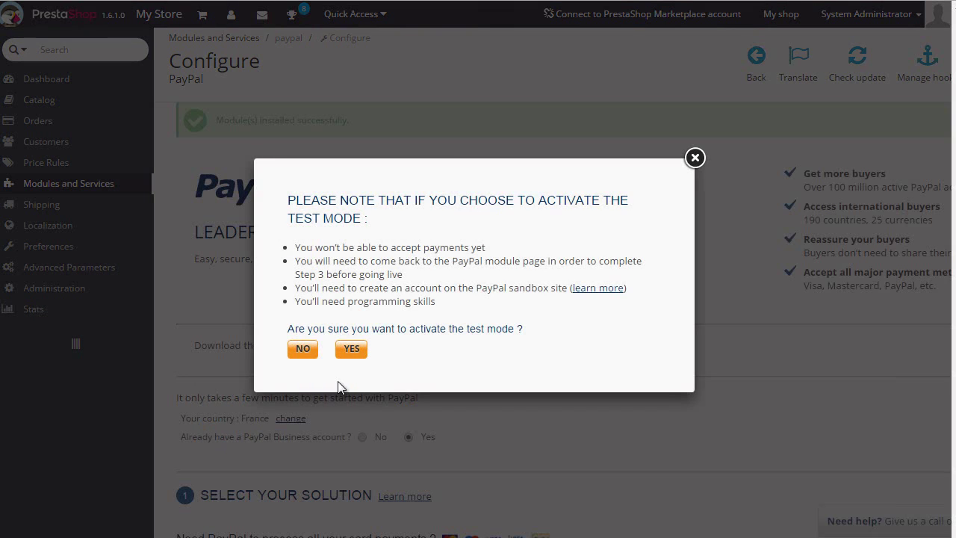
pyautogui.click(352, 349)
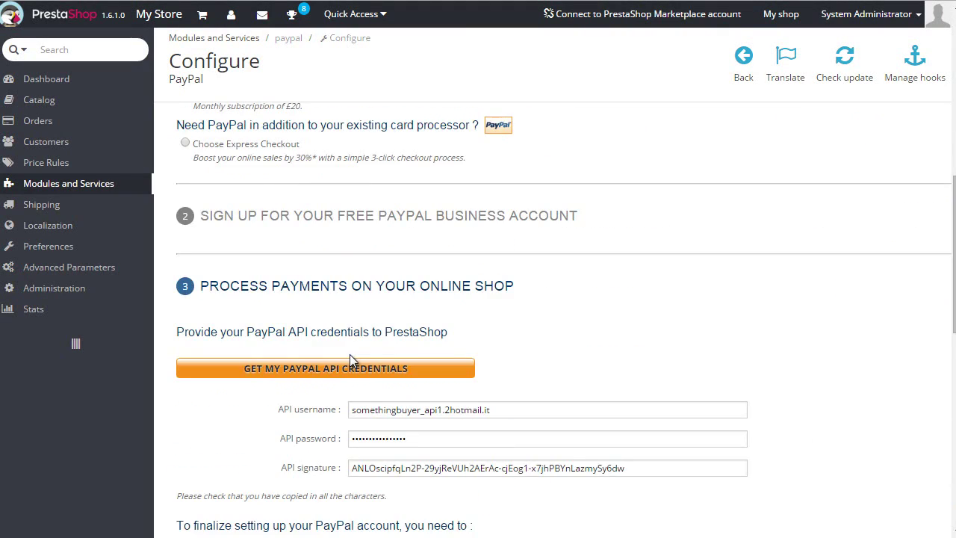
# Save the PayPal module configuration and close the Congratulation popup
pyautogui.scroll(-5, 350, 354)
pyautogui.scroll(-1, 351, 361)
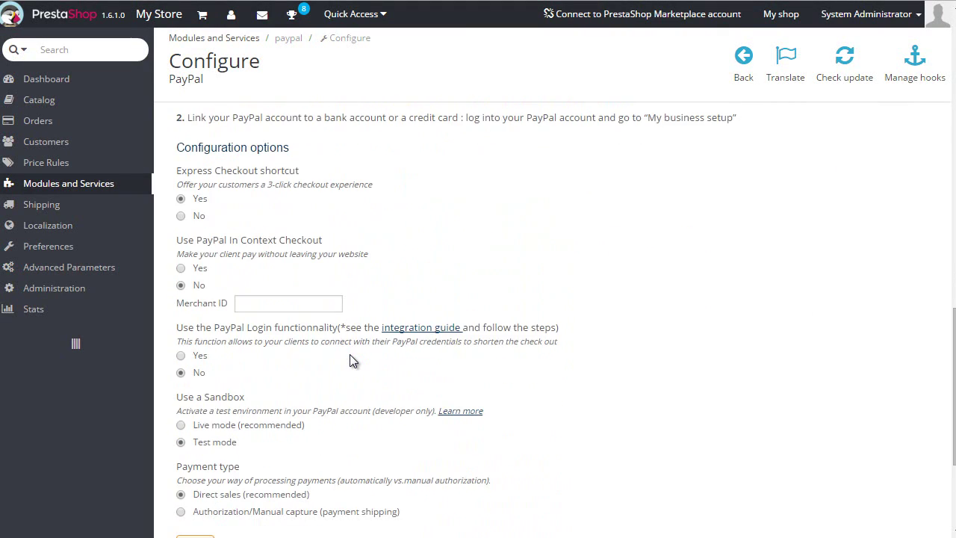
pyautogui.scroll(-3, 349, 354)
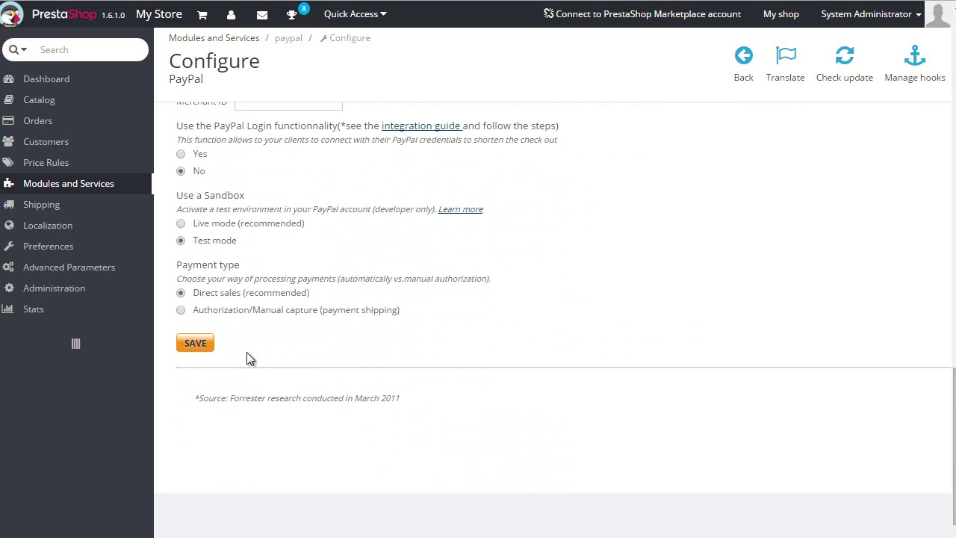
pyautogui.click(195, 344)
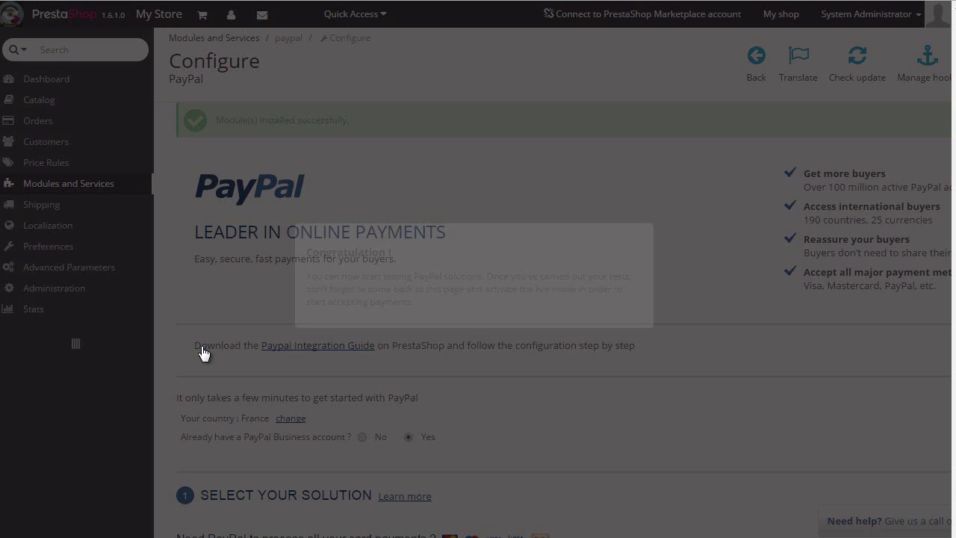
pyautogui.click(654, 223)
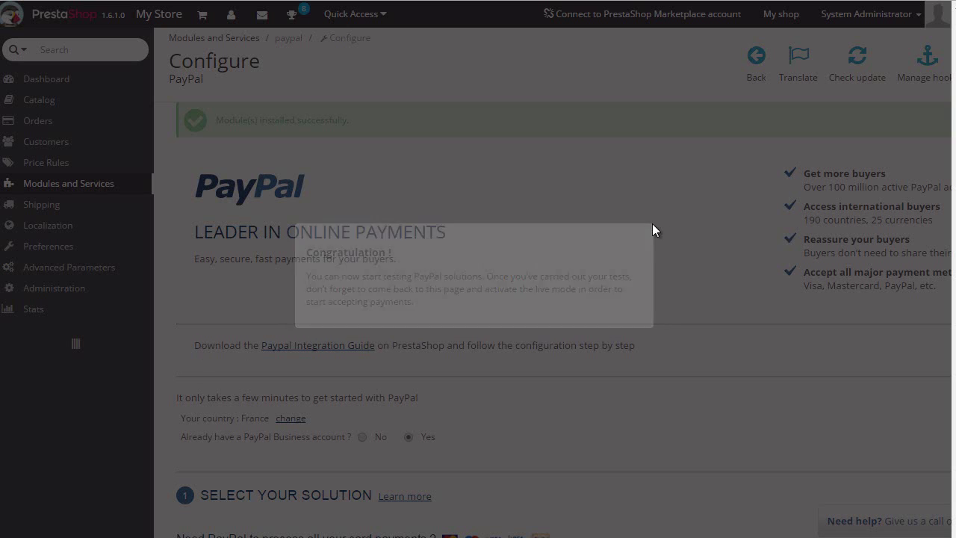
pyautogui.scroll(-12, 633, 227)
pyautogui.scroll(-4, 582, 213)
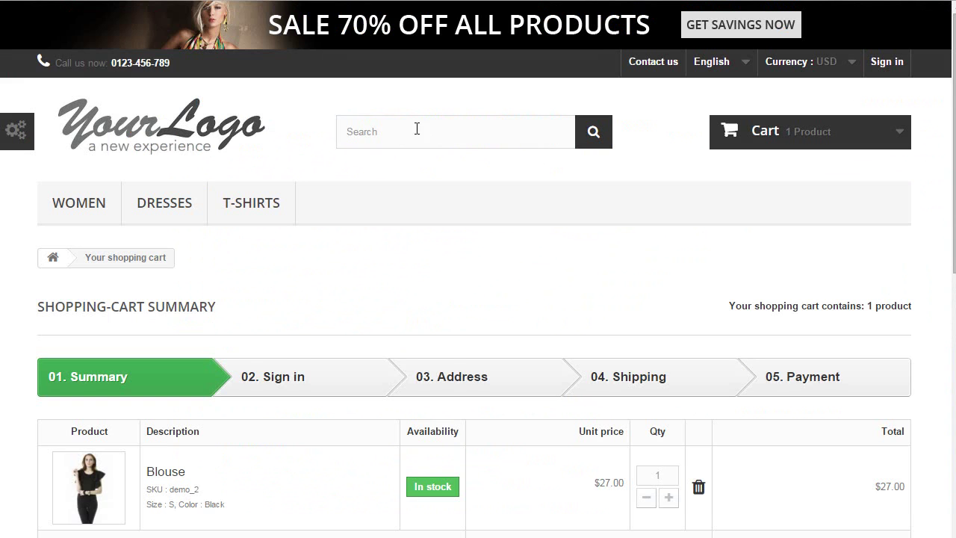
# Proceed to checkout with the $27.00 Blouse cart to reach the PayPal sandbox payment page
pyautogui.scroll(-5, 438, 148)
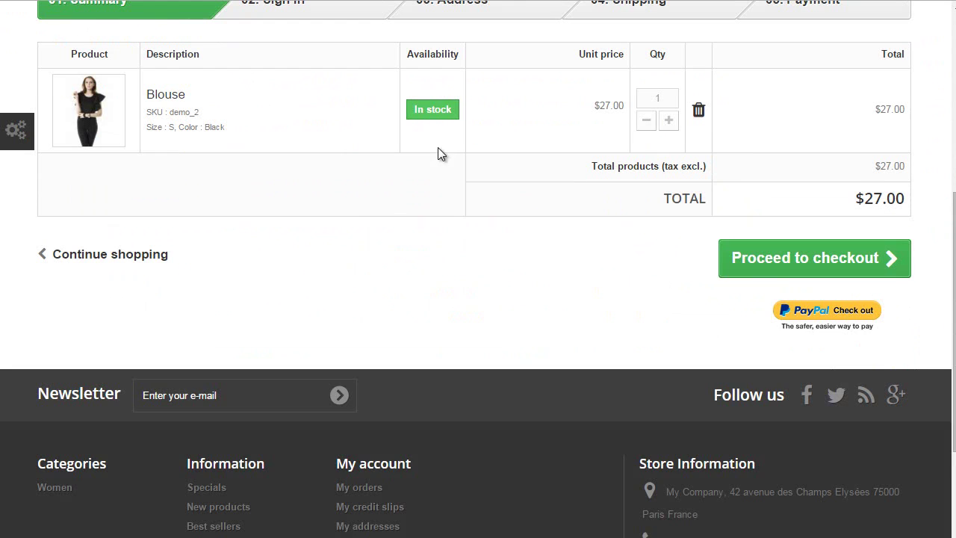
pyautogui.scroll(2, 486, 190)
pyautogui.click(806, 423)
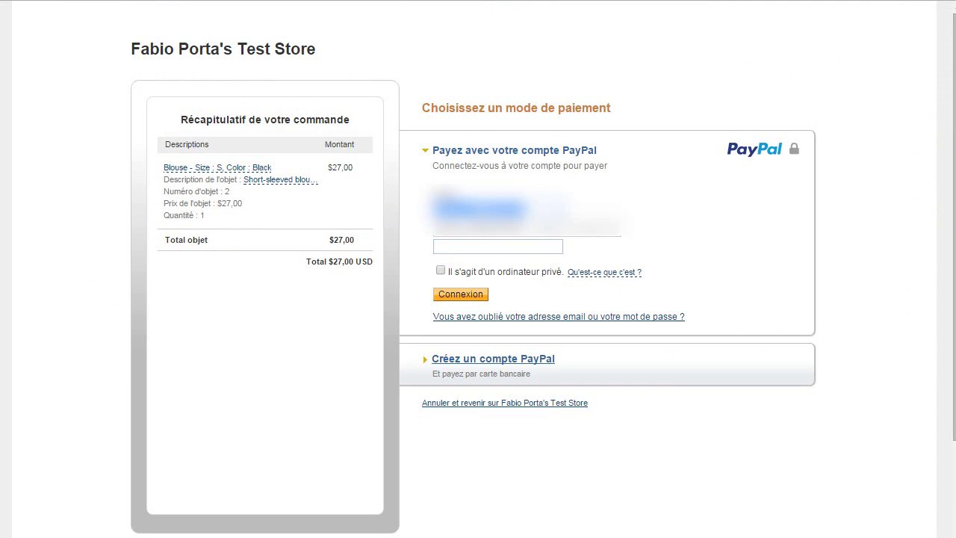
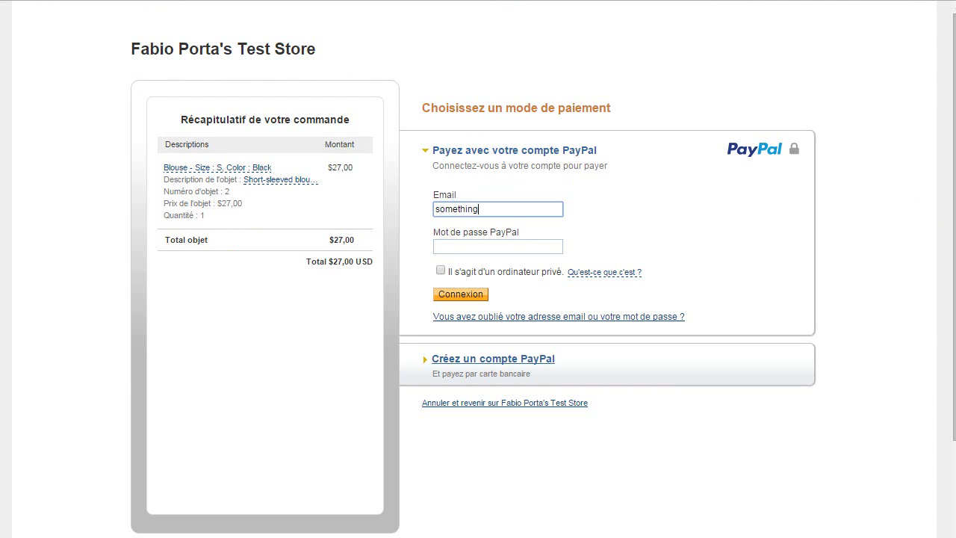
# Enter the sandbox buyer's e-mail and PayPal password in the PayPal login form
pyautogui.press('Tab')
pyautogui.write('********')
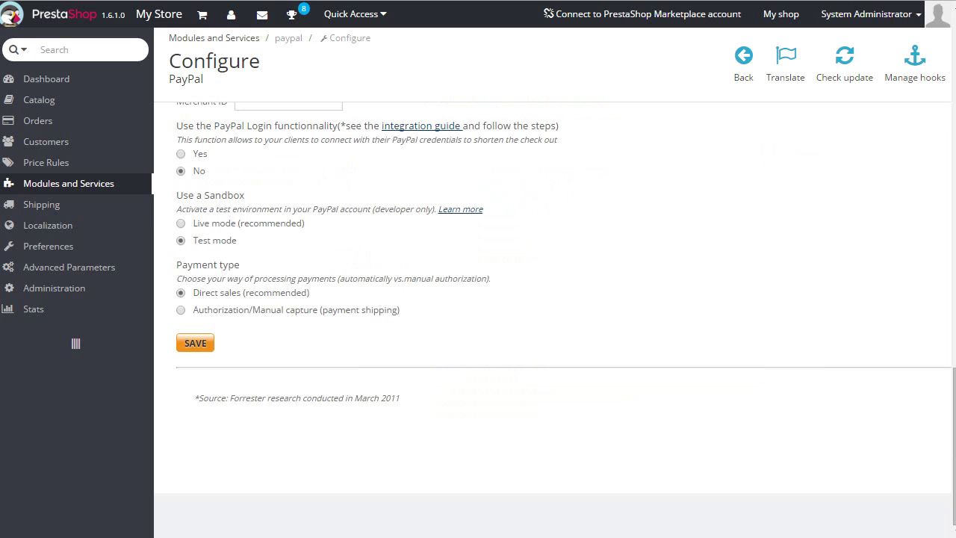
pyautogui.scroll(7, 395, 292)
pyautogui.scroll(-2, 389, 313)
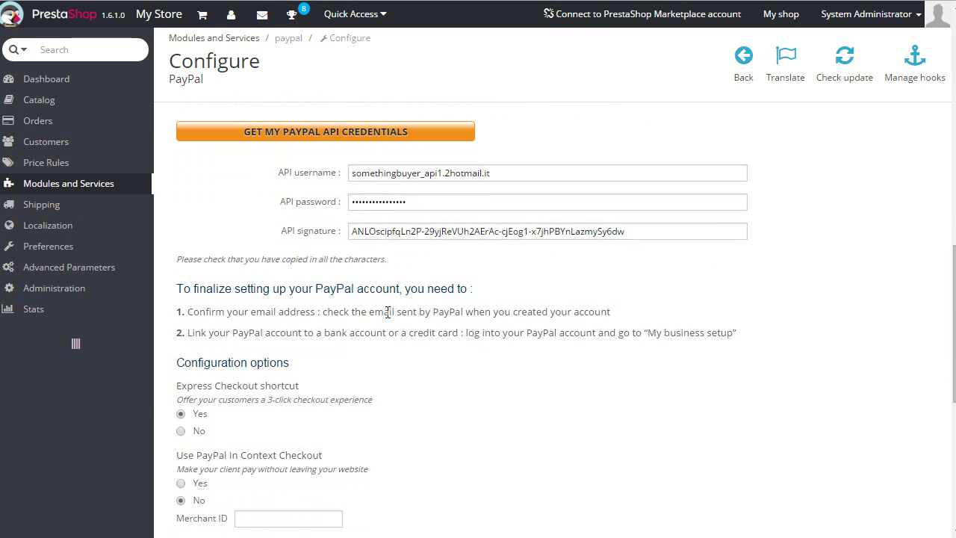
pyautogui.scroll(10, 366, 396)
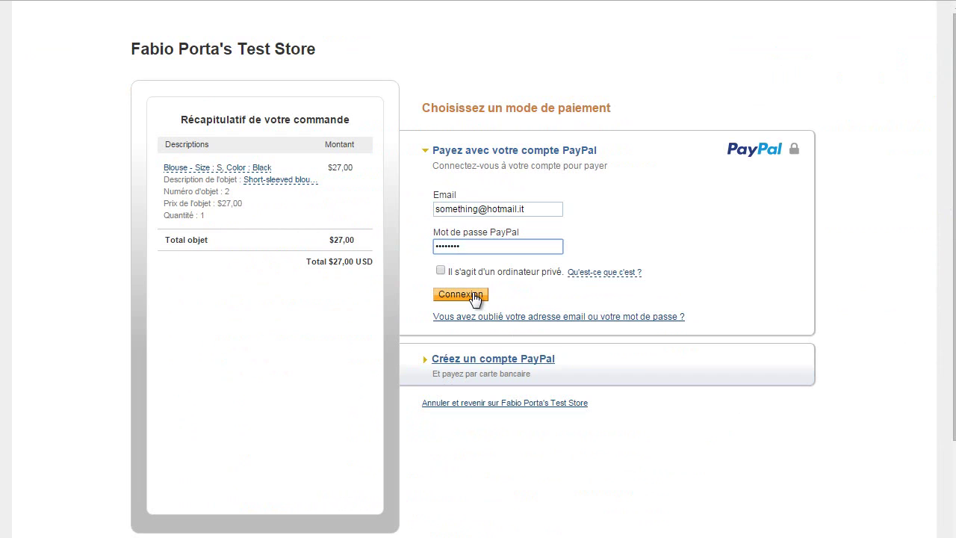
# Sign in with Connexion, accept the electronic communications policy, and approve the $27.00 payment to reach order confirmation
pyautogui.click(474, 295)
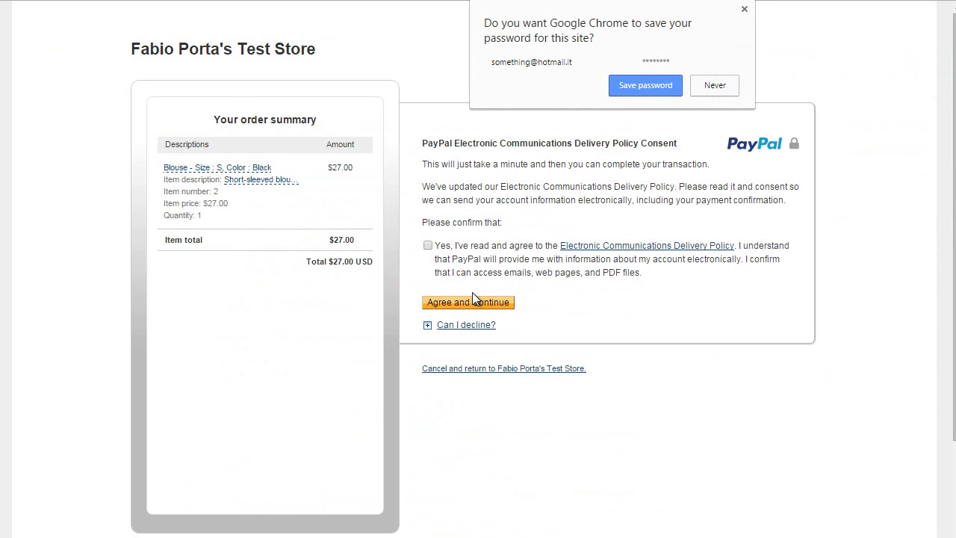
pyautogui.click(428, 246)
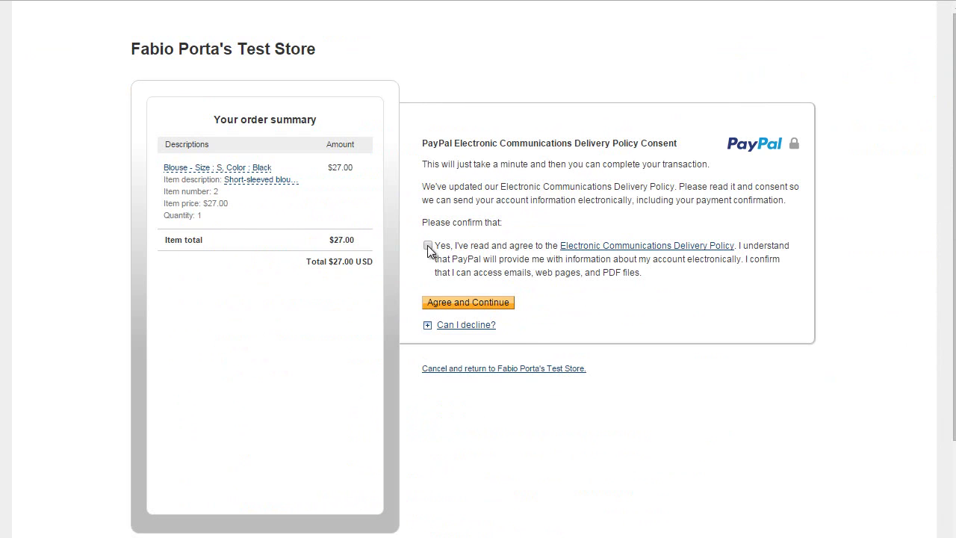
pyautogui.click(479, 306)
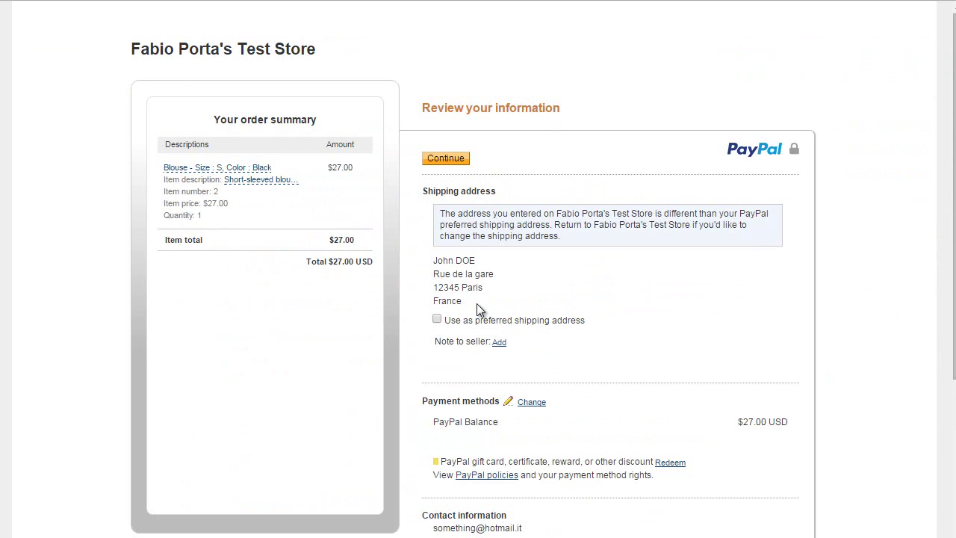
pyautogui.scroll(-2, 477, 303)
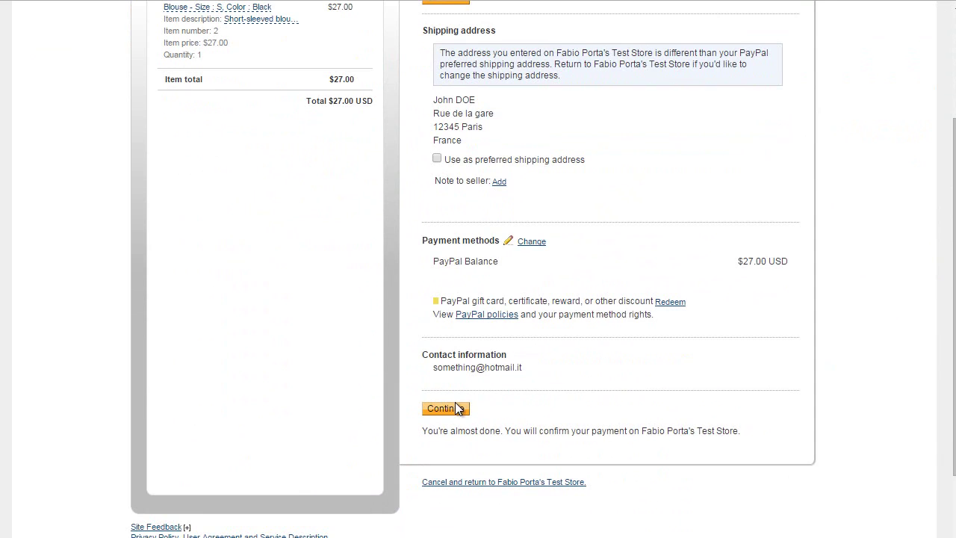
pyautogui.click(457, 409)
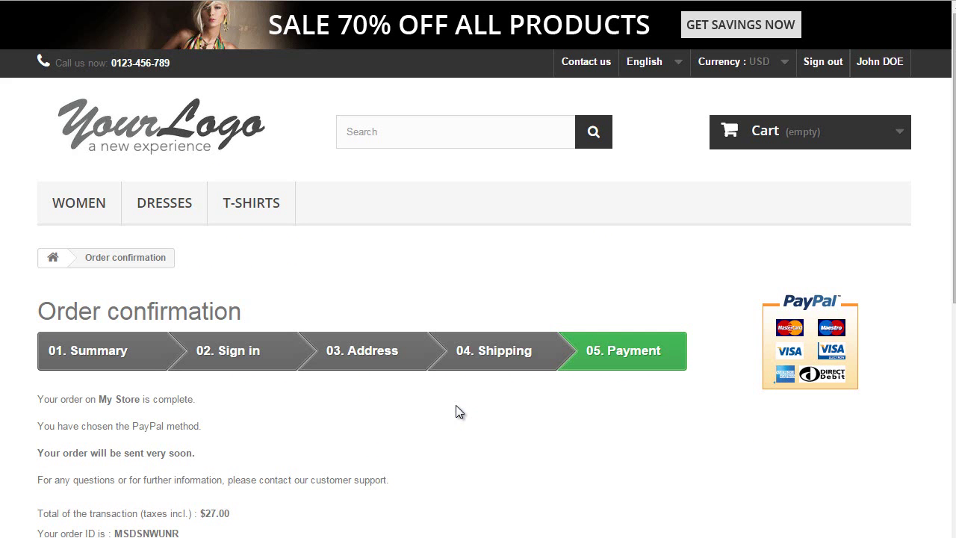
pyautogui.scroll(-3, 398, 305)
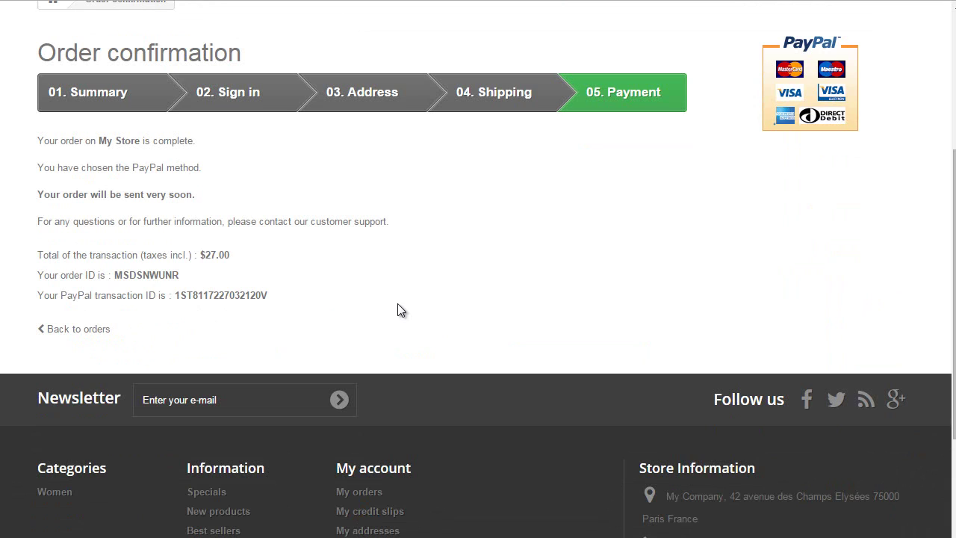